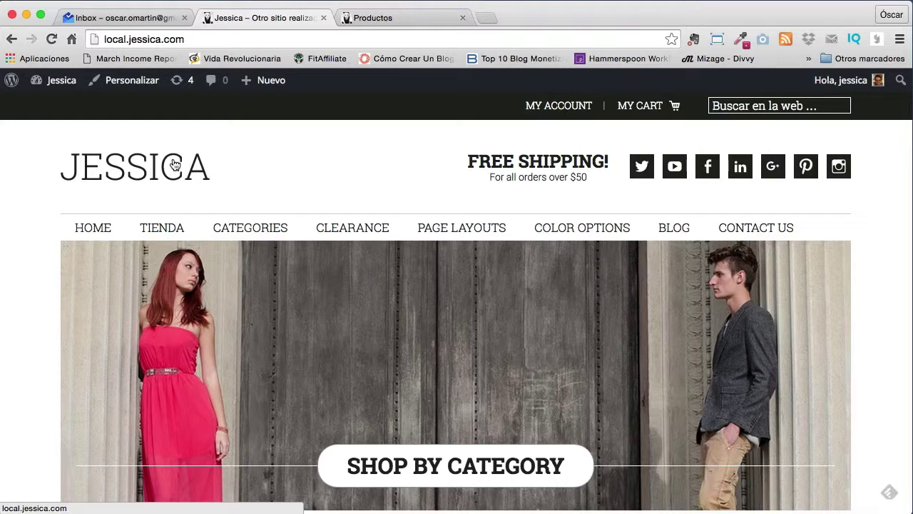
Step: Open the Tienda page of the store and look over the product listing's button labels
click(165, 232)
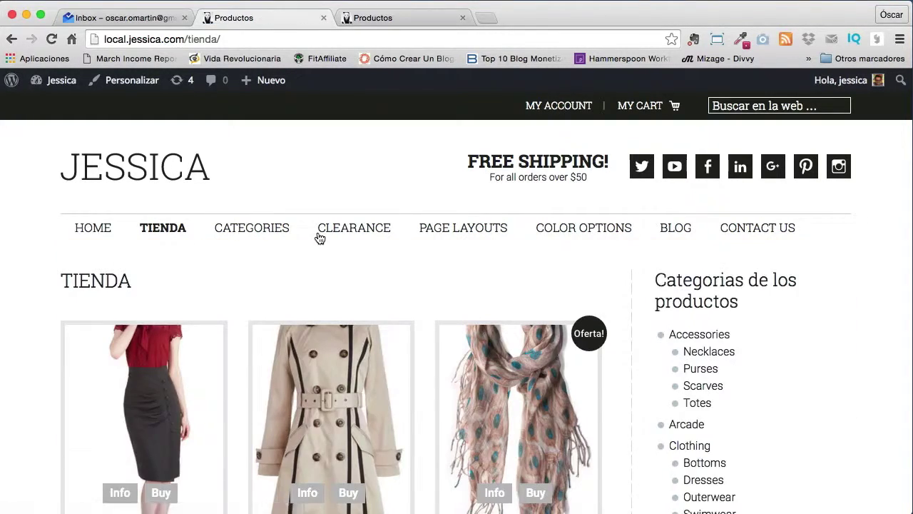
scroll(313, 243, down, 3)
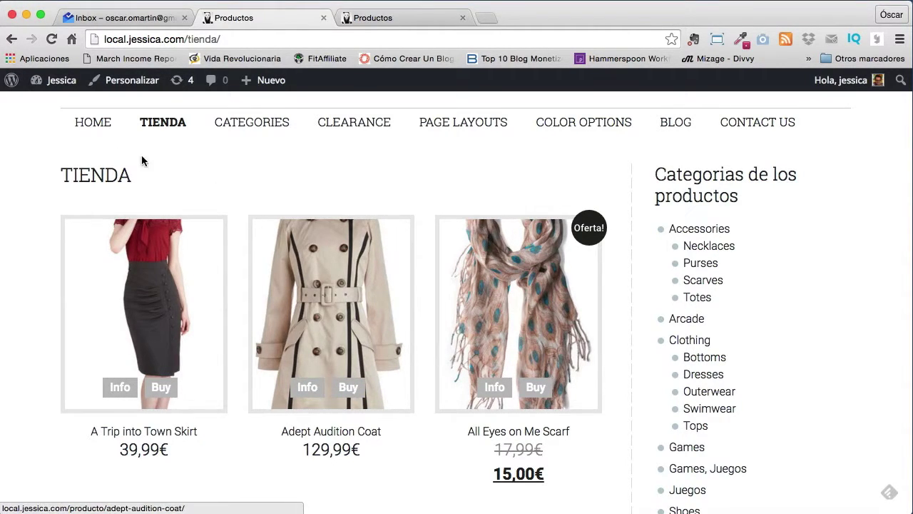
Step: Open the site's installed plugins list from the dashboard and locate the Genesis Translations plugin
mouse_move(57, 80)
click(56, 107)
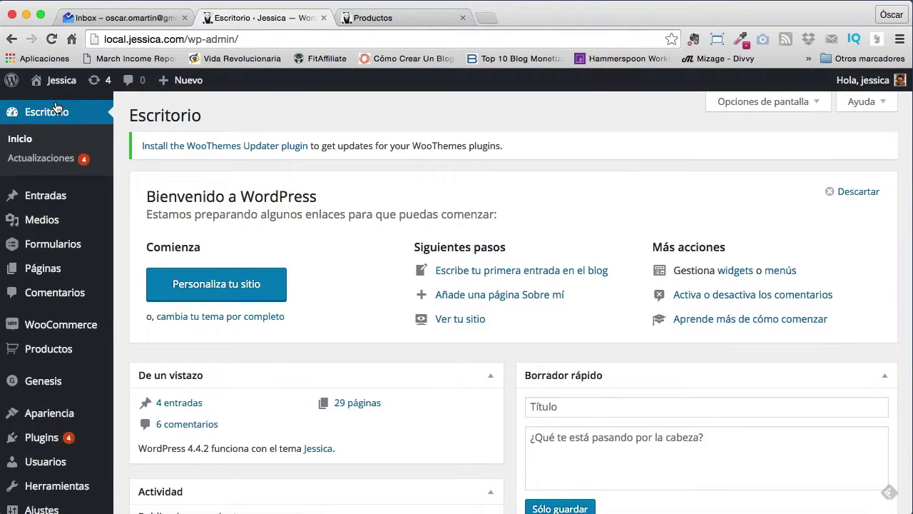
scroll(64, 353, down, 2)
click(41, 378)
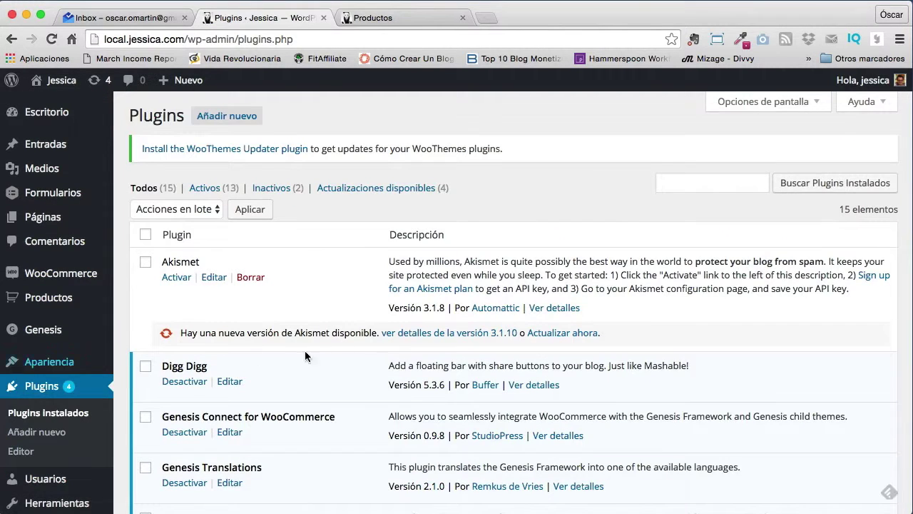
scroll(309, 354, down, 2)
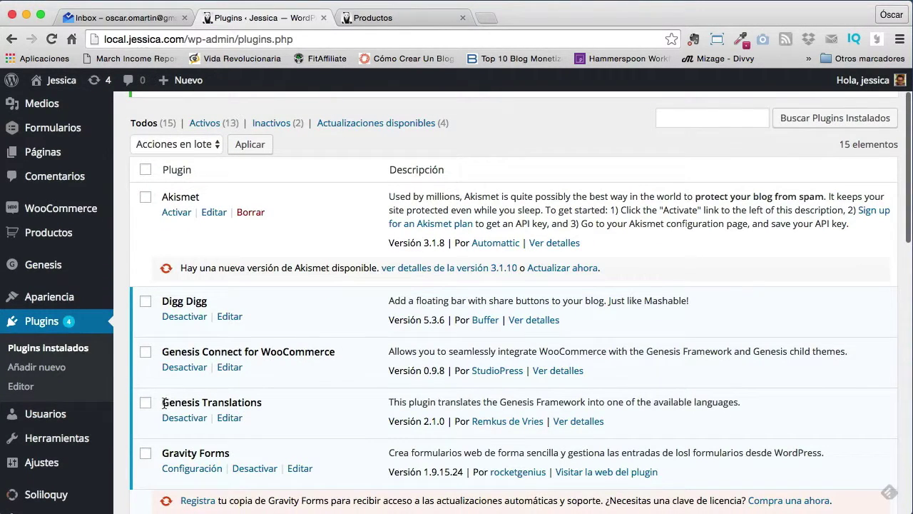
drag(164, 402, 265, 402)
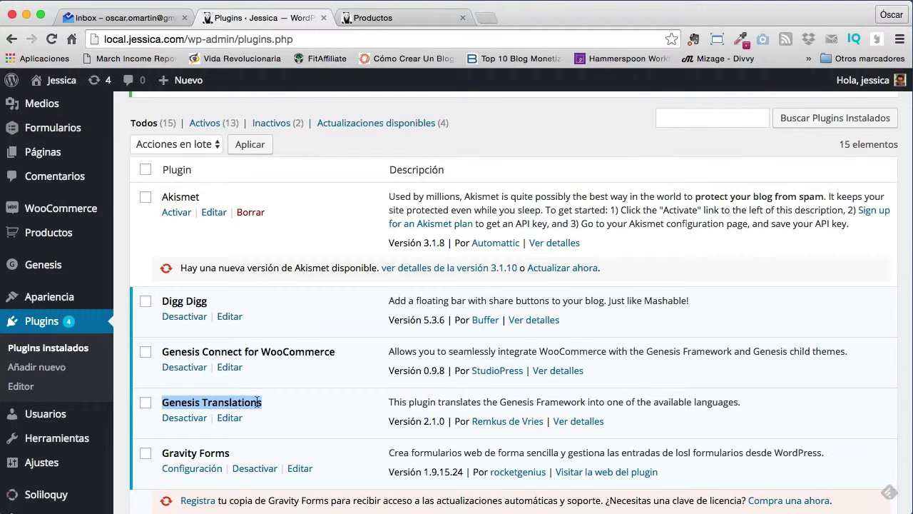
Step: Return to the public site and check the product button labels on the Tienda page
mouse_move(57, 80)
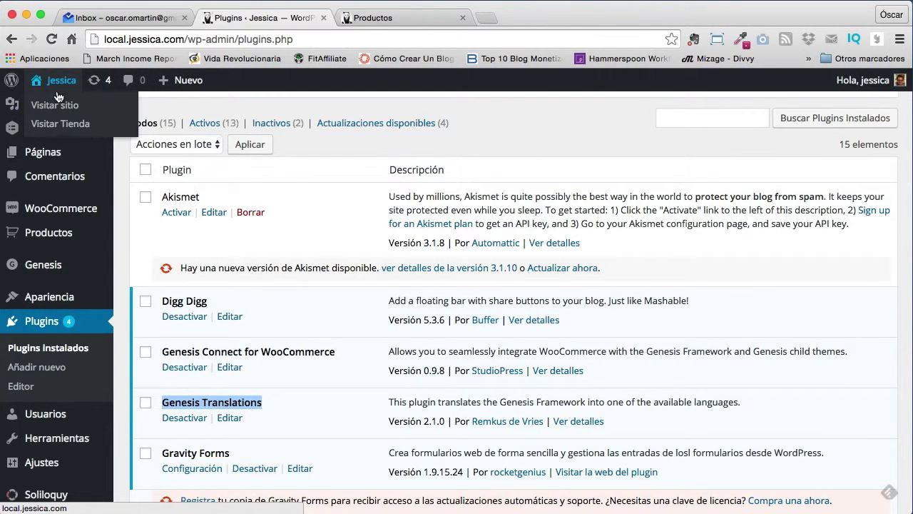
click(57, 106)
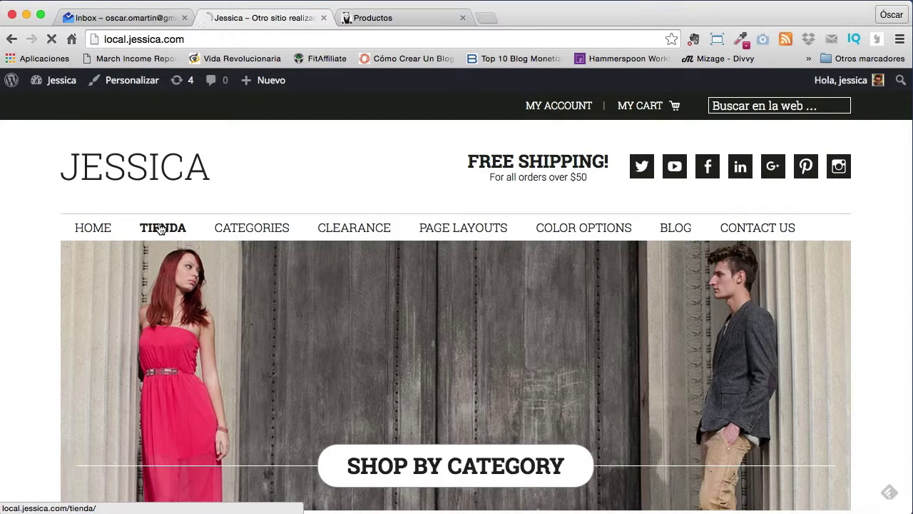
click(161, 229)
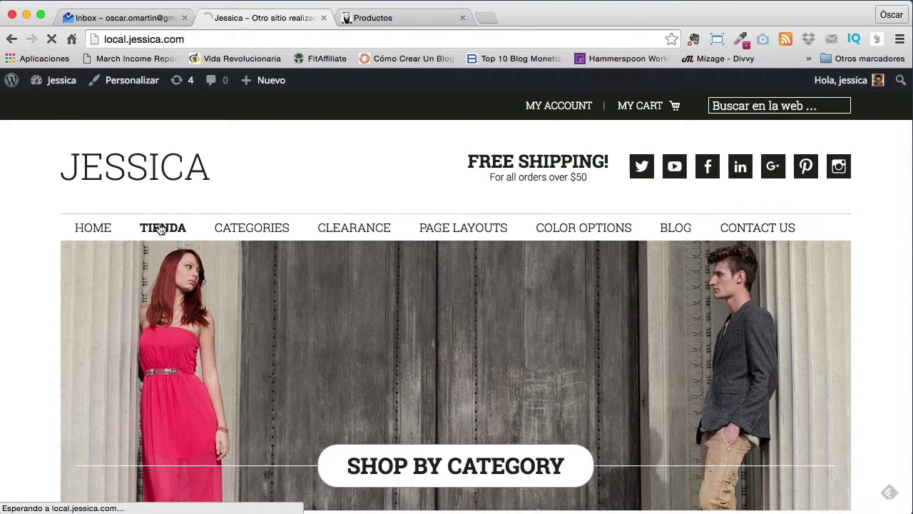
scroll(160, 228, down, 3)
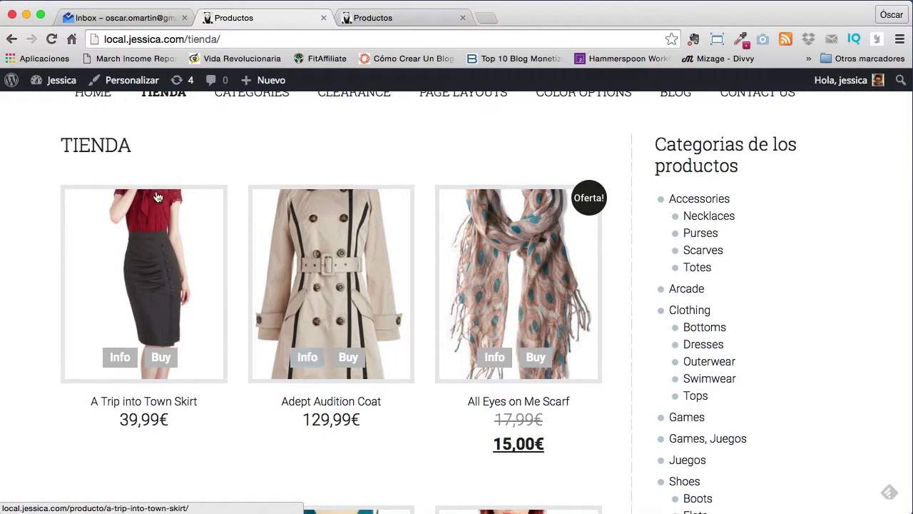
Step: Go back to the site's dashboard and open the page for adding new plugins
mouse_move(62, 80)
click(61, 105)
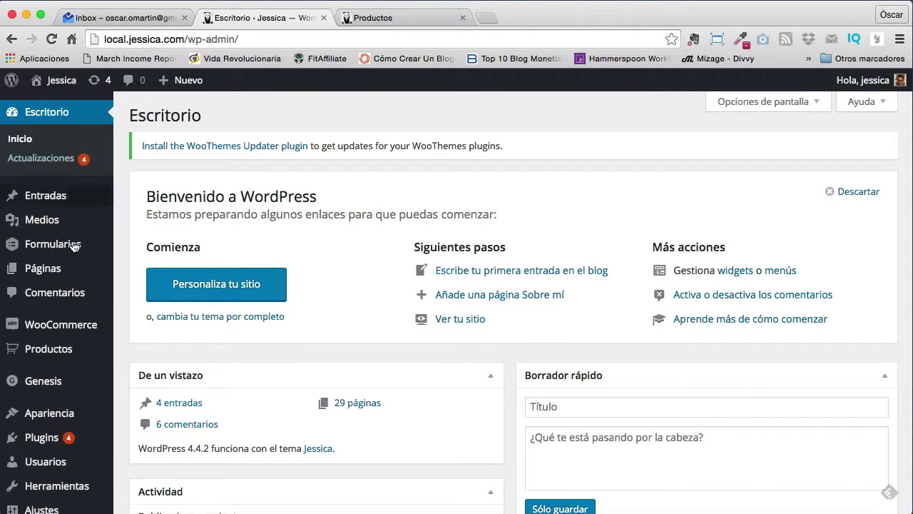
scroll(57, 228, down, 5)
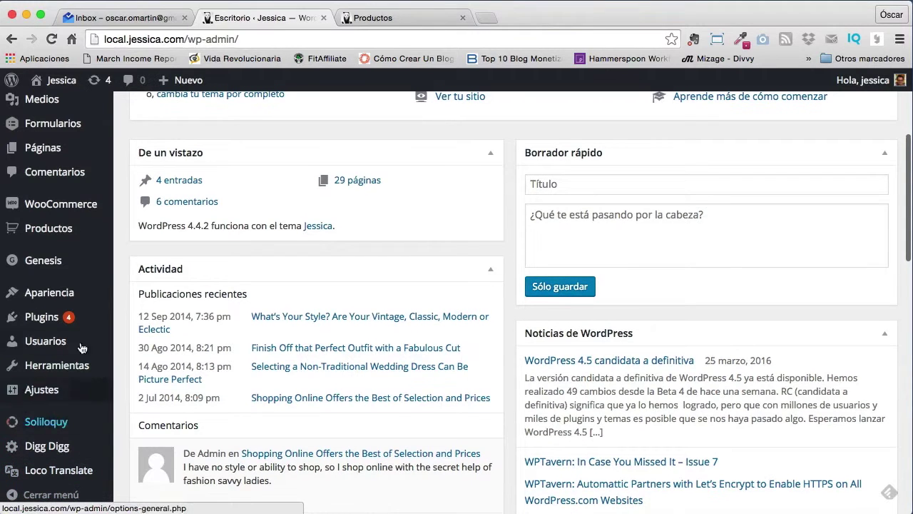
mouse_move(41, 318)
click(184, 338)
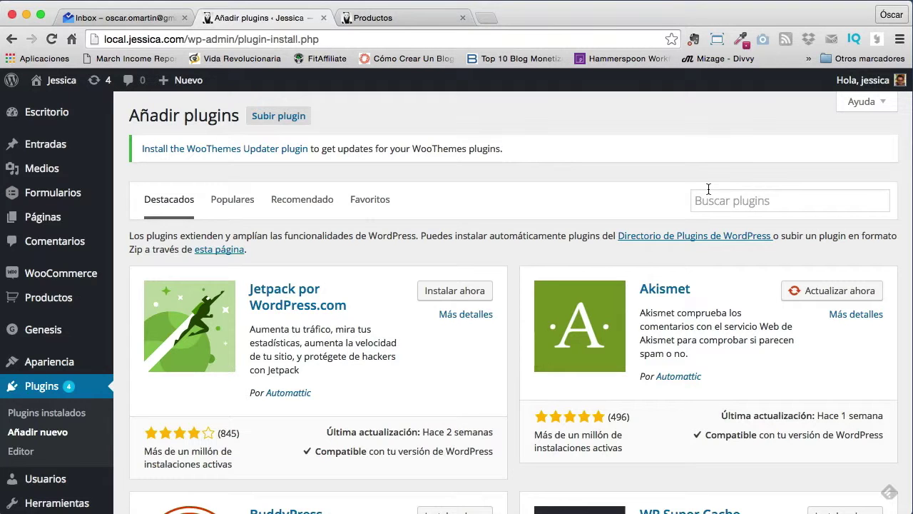
Step: Open Loco Translate's translation management and look through the themes and plugins available for translation
scroll(127, 328, down, 3)
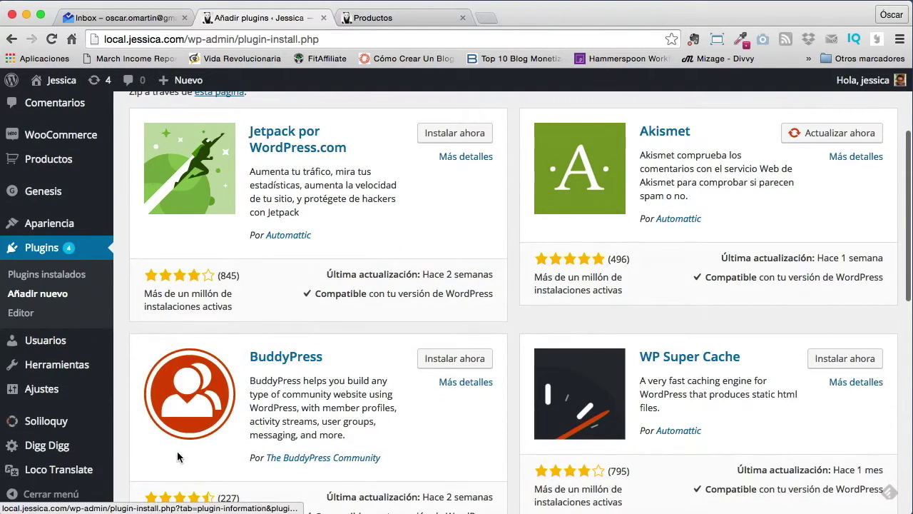
mouse_move(49, 477)
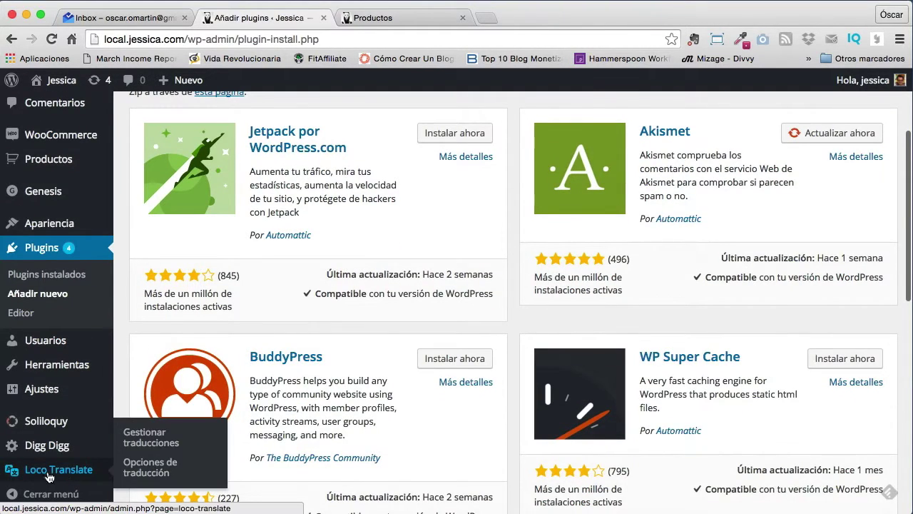
click(149, 441)
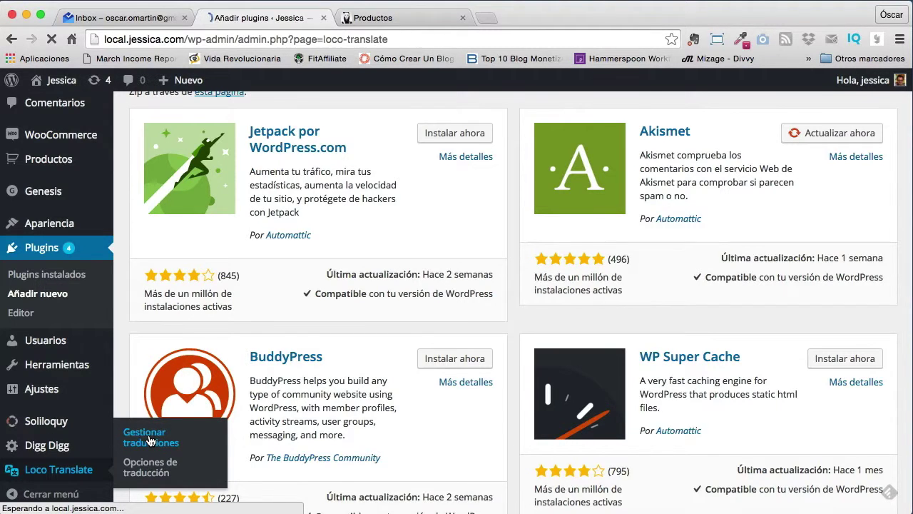
scroll(266, 296, down, 10)
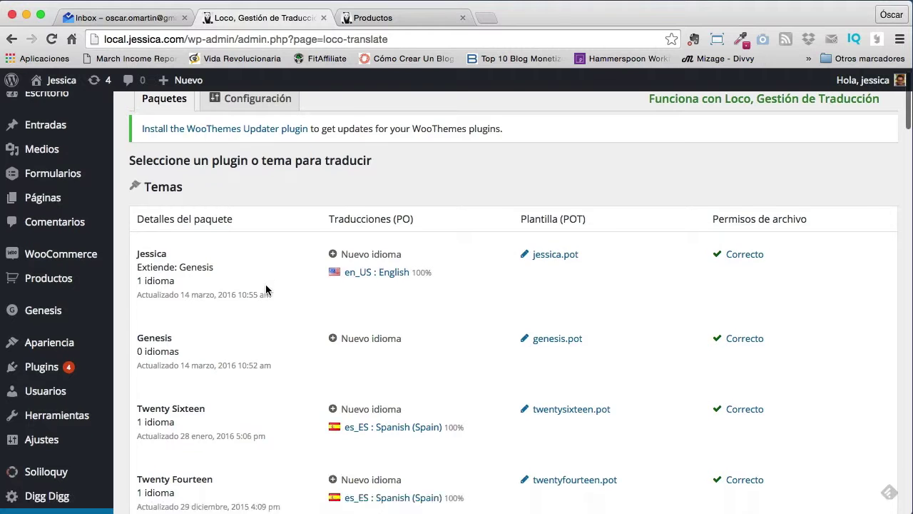
scroll(266, 289, down, 5)
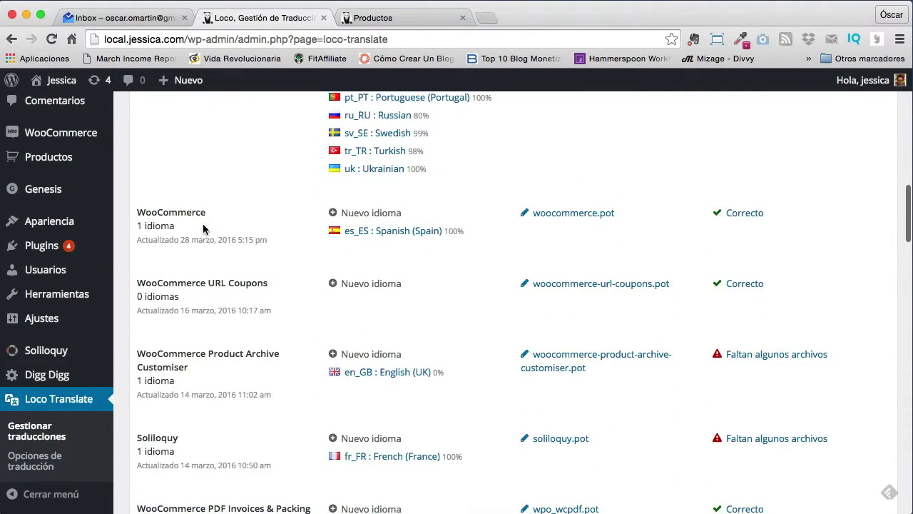
scroll(205, 229, down, 3)
scroll(205, 230, up, 15)
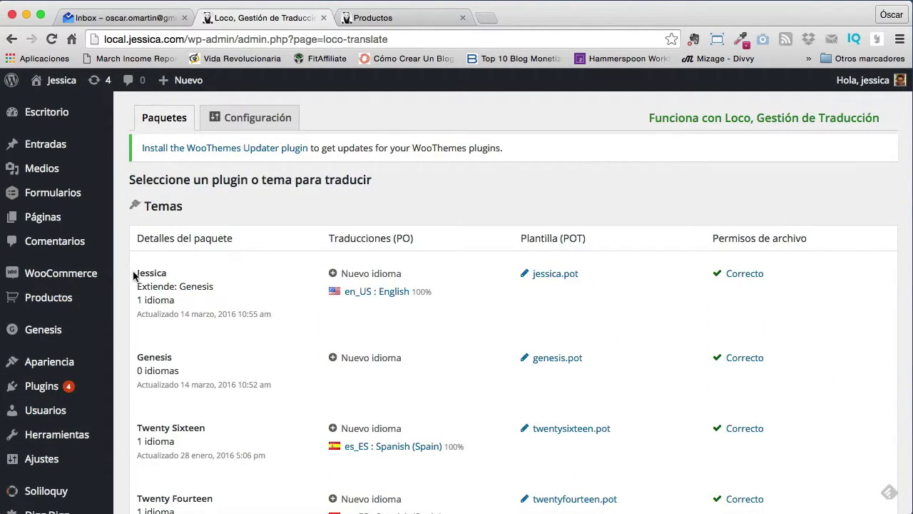
Step: Inspect the Jessica theme's package entry and the completion of its English translation
drag(138, 273, 170, 273)
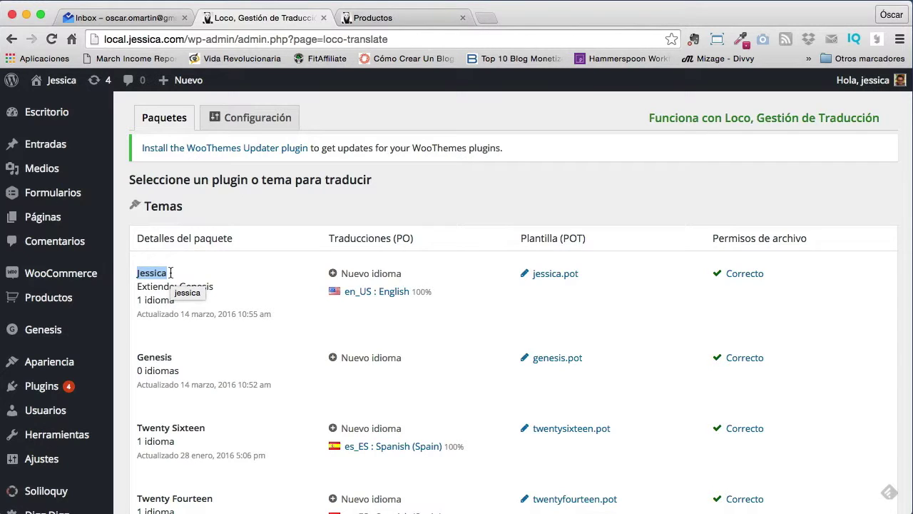
click(316, 327)
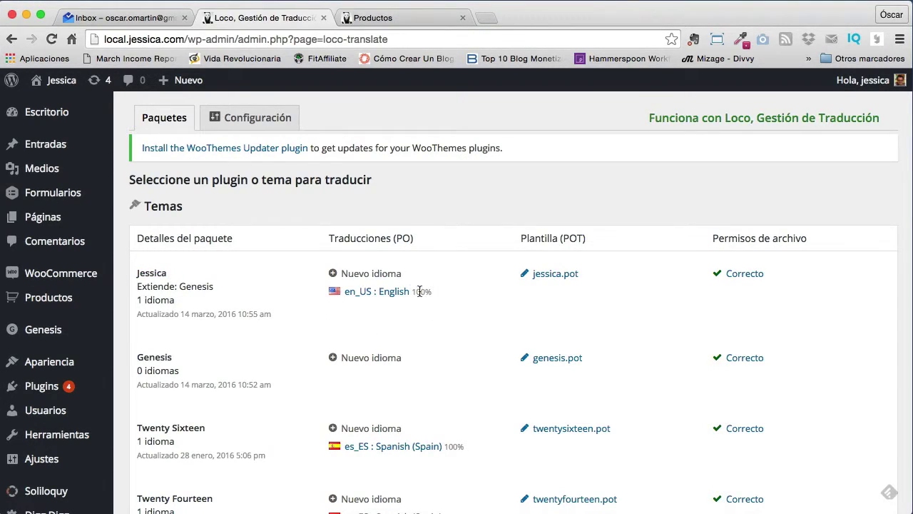
triple_click(420, 291)
click(384, 322)
Step: Start a new Spanish (Spain) translation of the Jessica theme, created in the global languages/themes/ folder
click(371, 276)
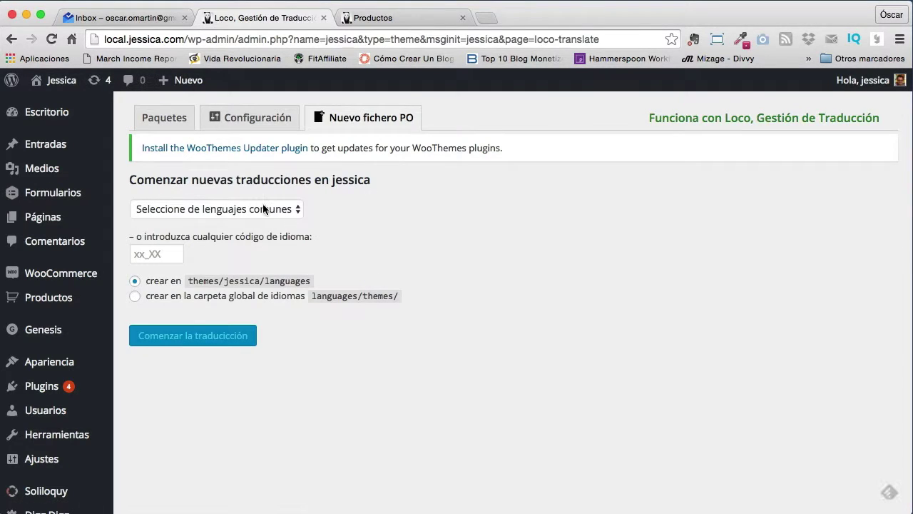
click(263, 208)
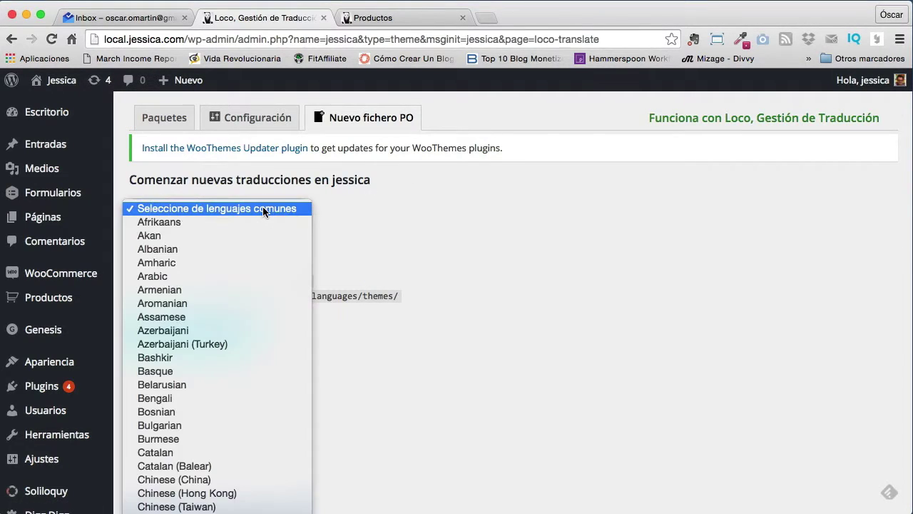
scroll(262, 207, down, 10)
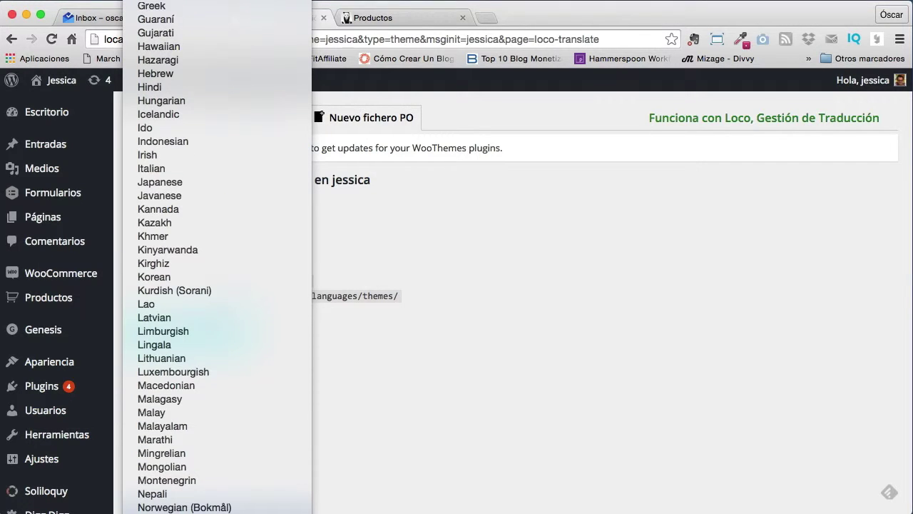
scroll(218, 329, down, 3)
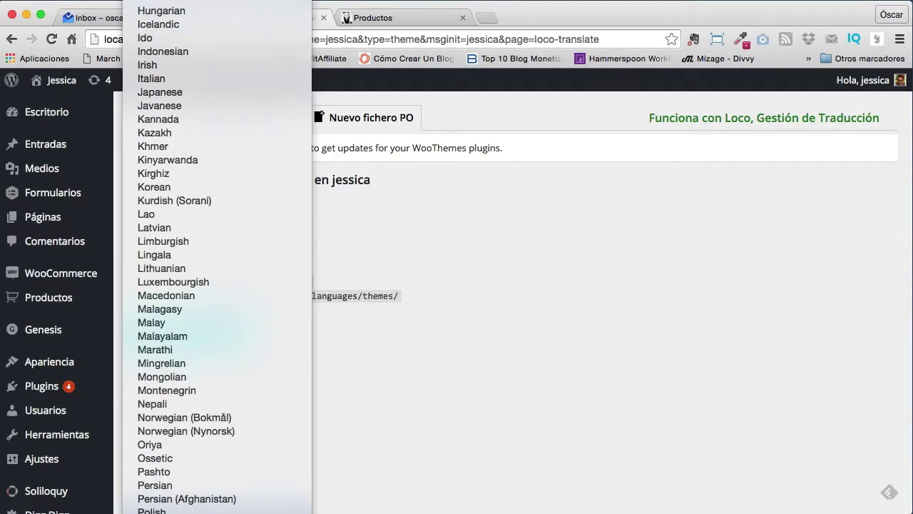
click(340, 465)
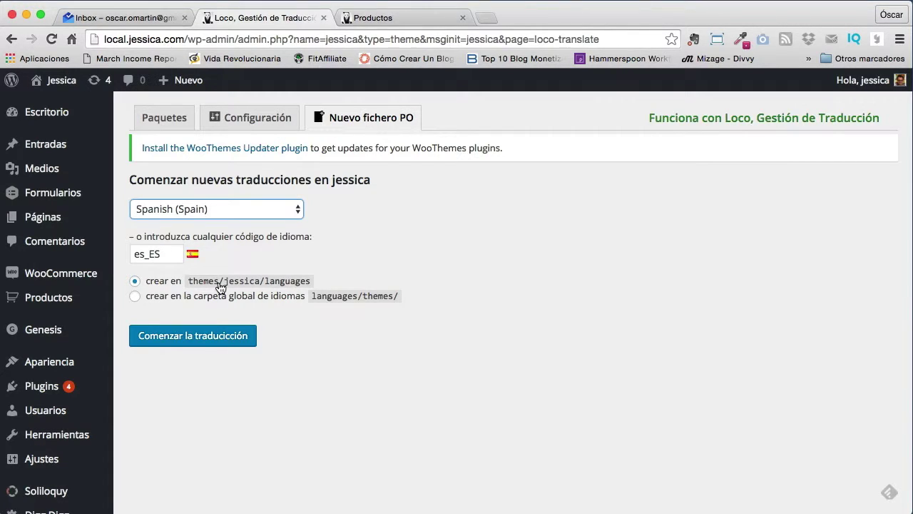
click(133, 299)
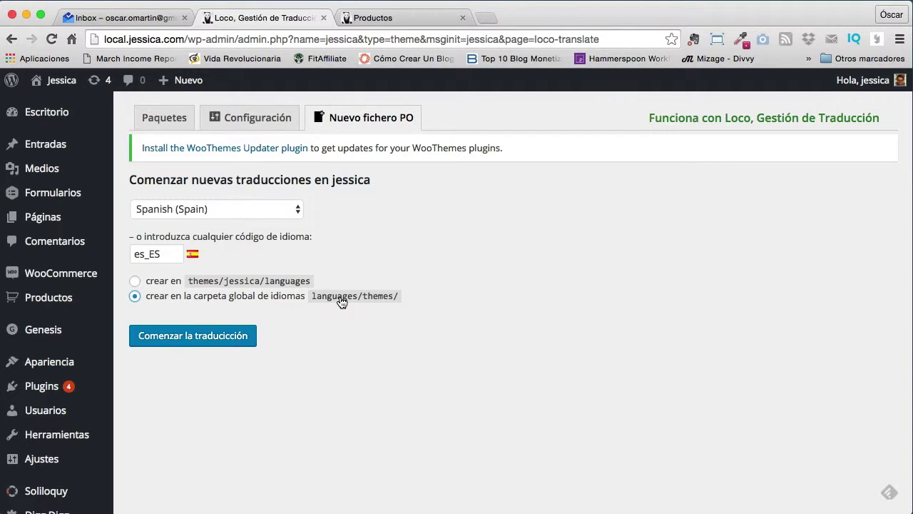
click(179, 339)
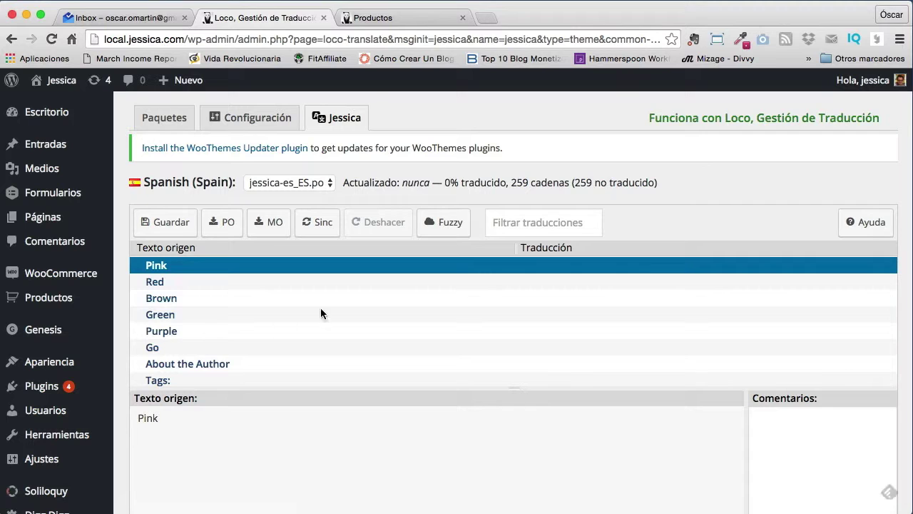
Step: Browse the theme's source strings and view the translation fields for Home Mid Left, Home Bottom Ad and Home Bottom 1
scroll(321, 308, down, 10)
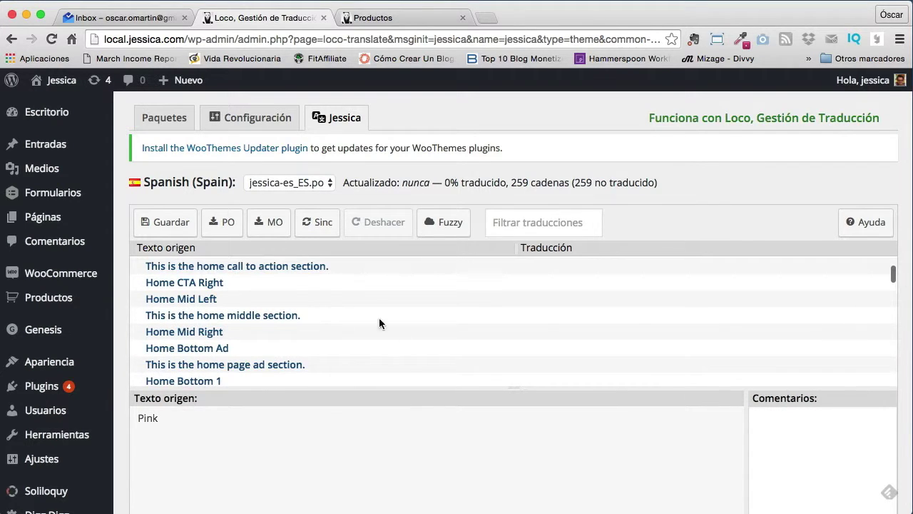
scroll(421, 438, down, 5)
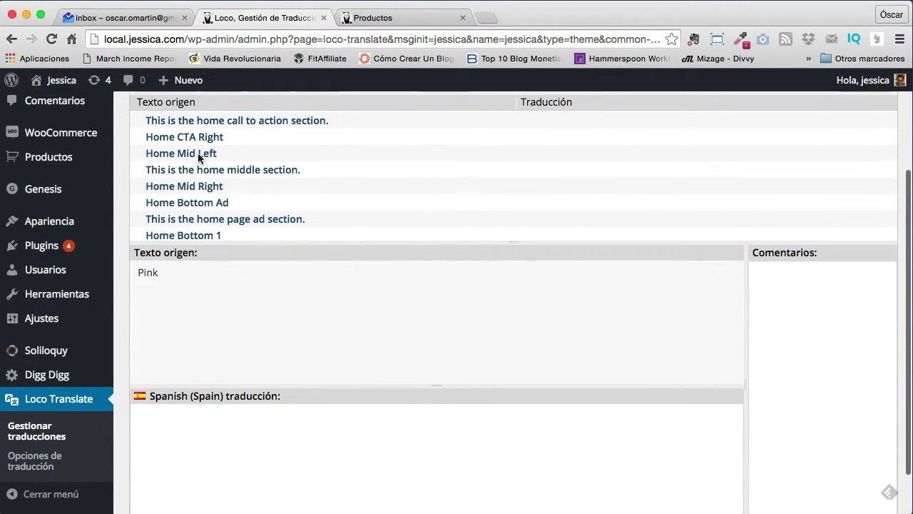
click(198, 153)
click(199, 202)
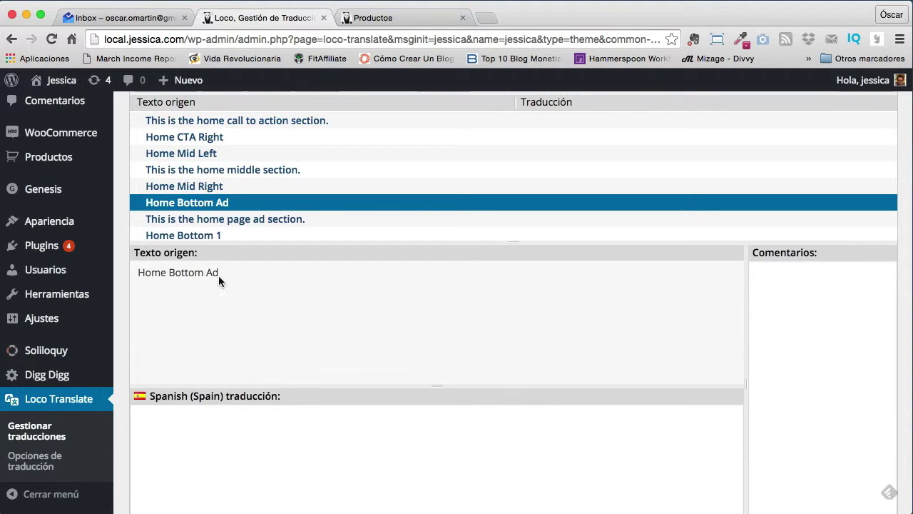
click(204, 235)
click(199, 457)
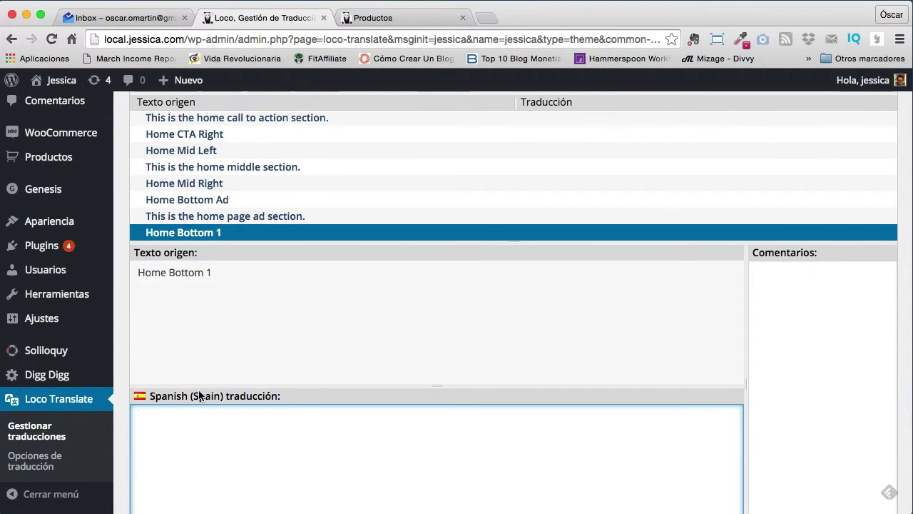
Step: Switch to the open shop page, reload it and find the product button text that needs translating
click(393, 19)
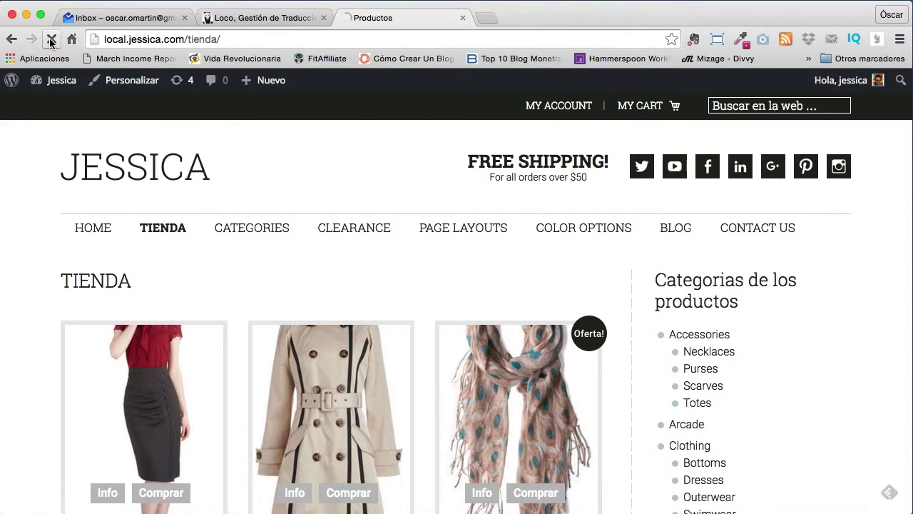
click(51, 38)
click(158, 410)
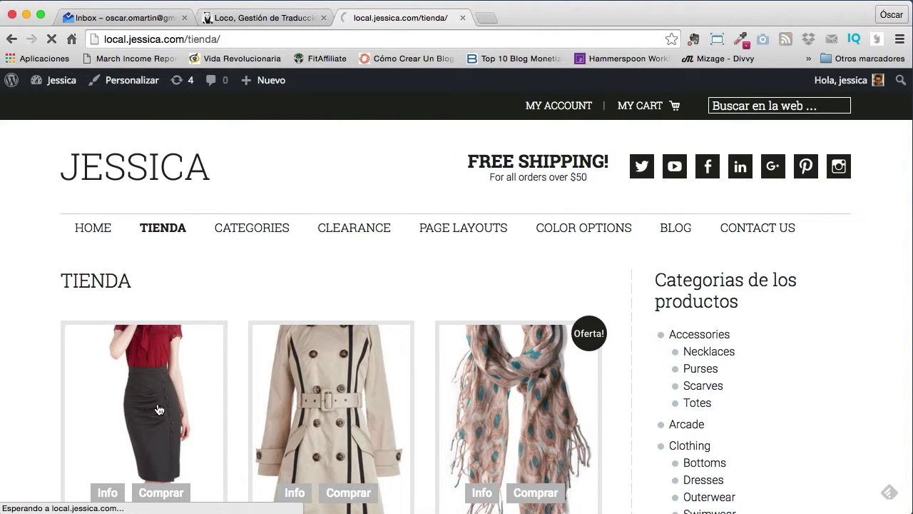
scroll(179, 404, down, 2)
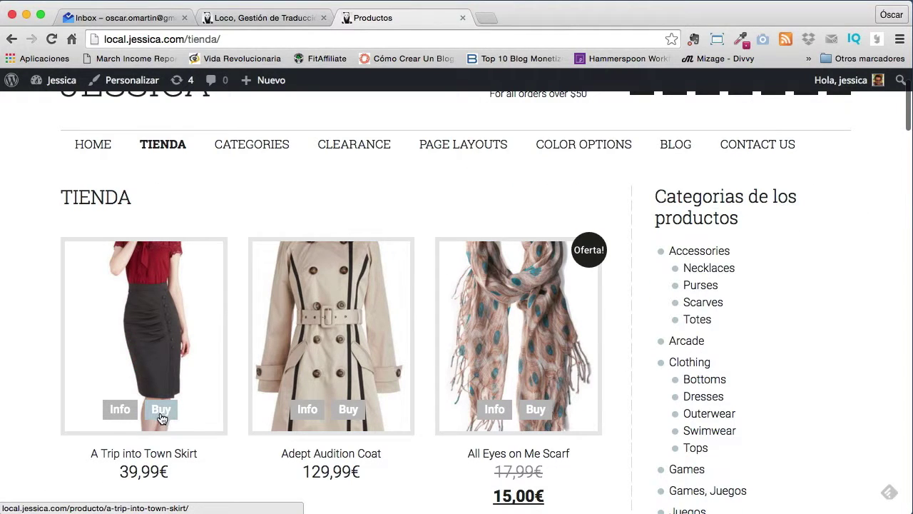
Step: Return to the Jessica theme's Spanish translation in Loco Translate and filter its strings by "buy"
click(268, 20)
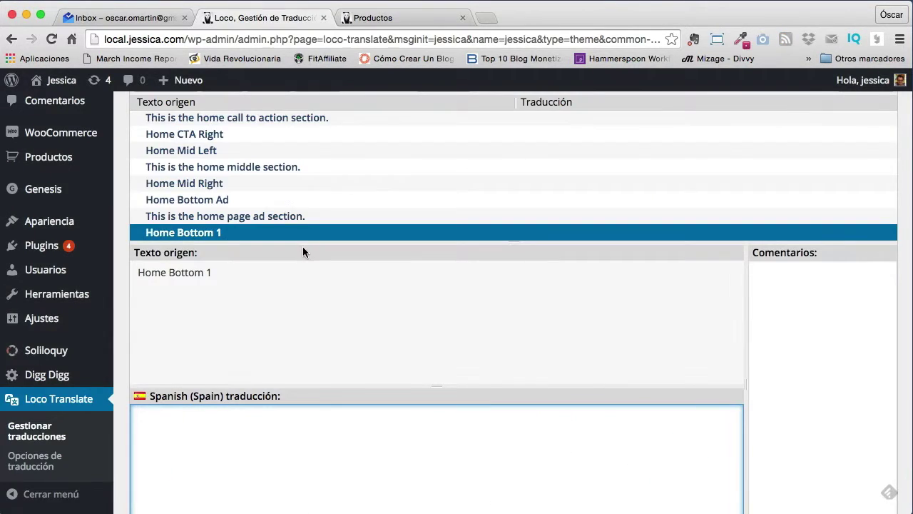
scroll(302, 246, up, 8)
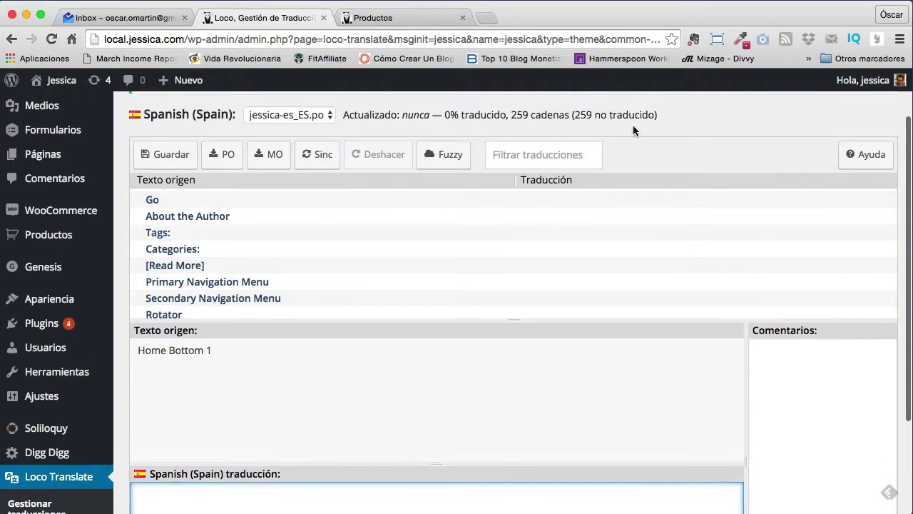
click(530, 155)
text(buy)
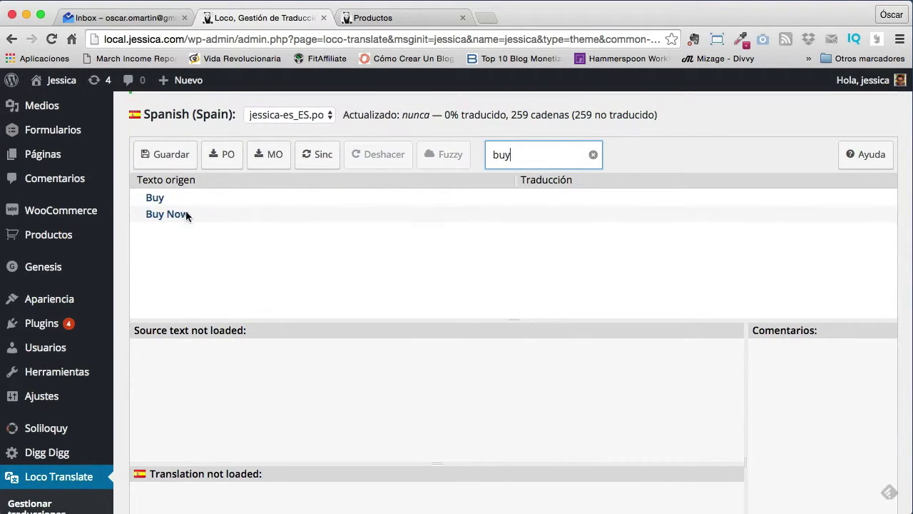
Step: Translate the source string "Buy" as "Comprar" and save the translation file
click(160, 199)
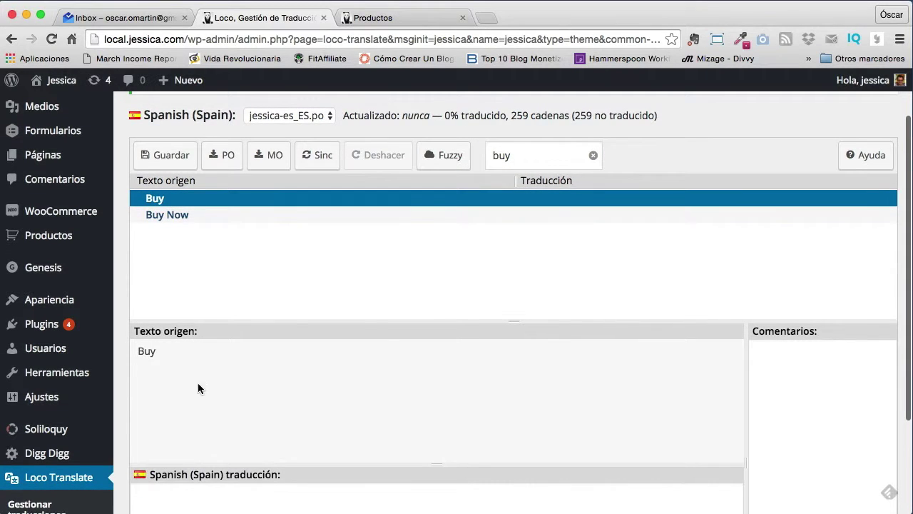
scroll(168, 364, down, 2)
click(241, 444)
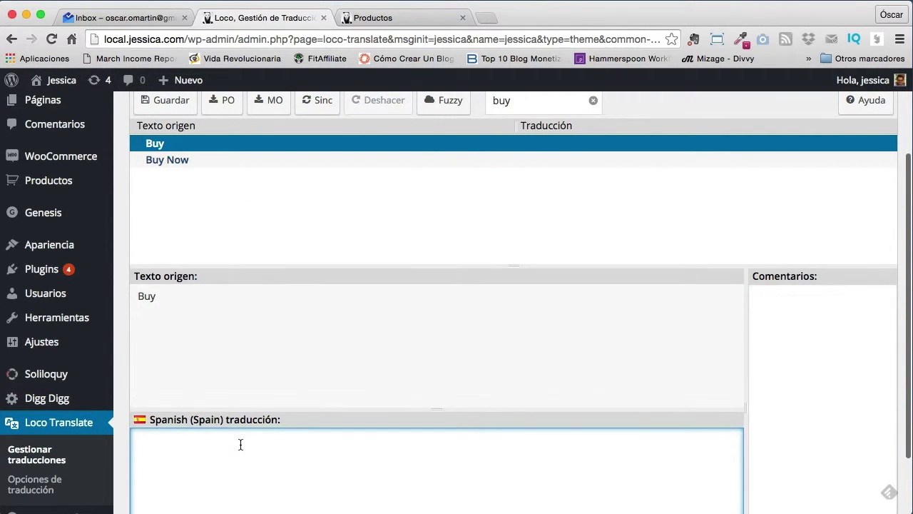
text(Comprar)
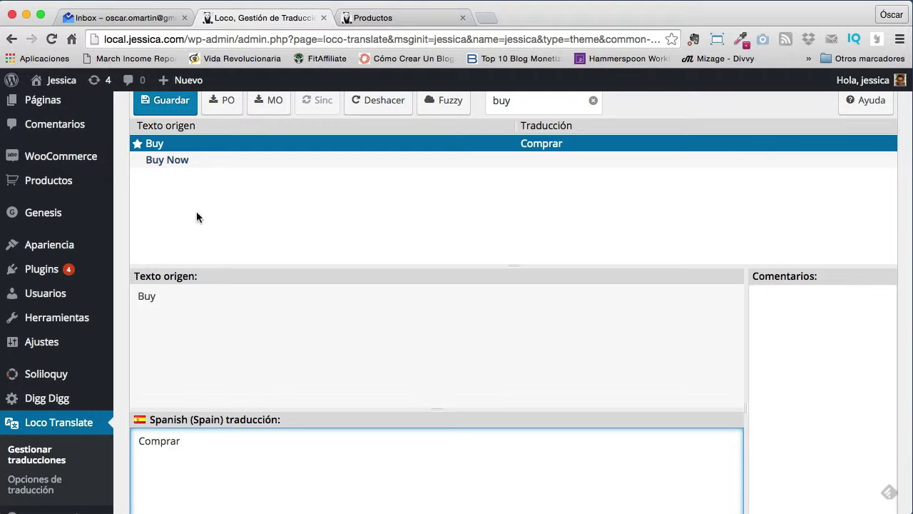
click(170, 106)
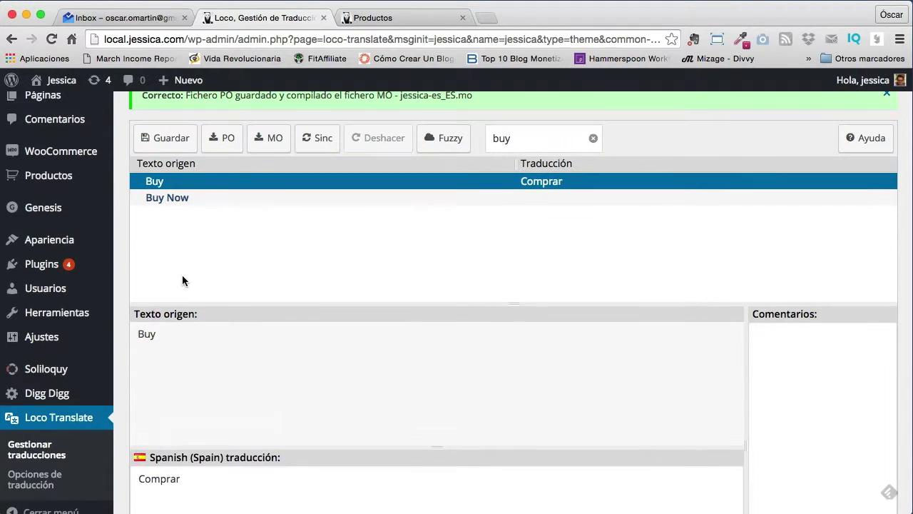
Step: Switch to the open shop page and reload it to check the translated product buttons
click(398, 21)
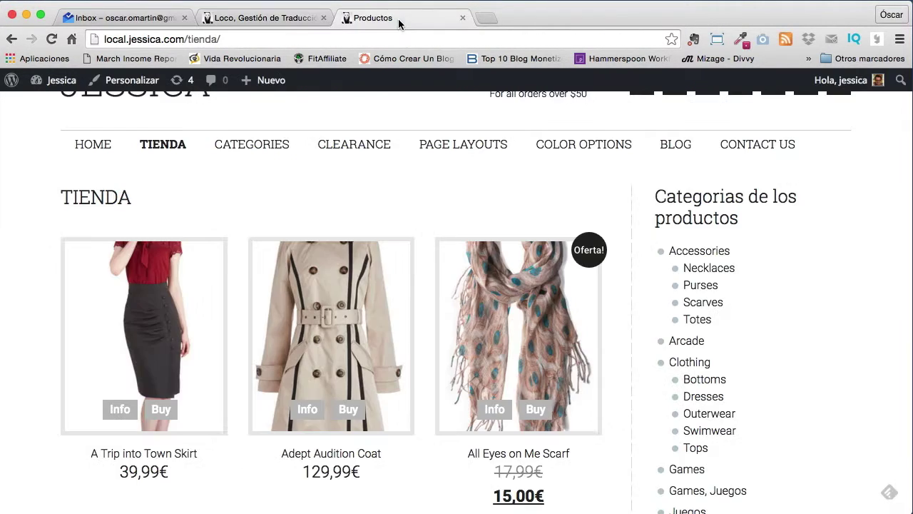
click(51, 39)
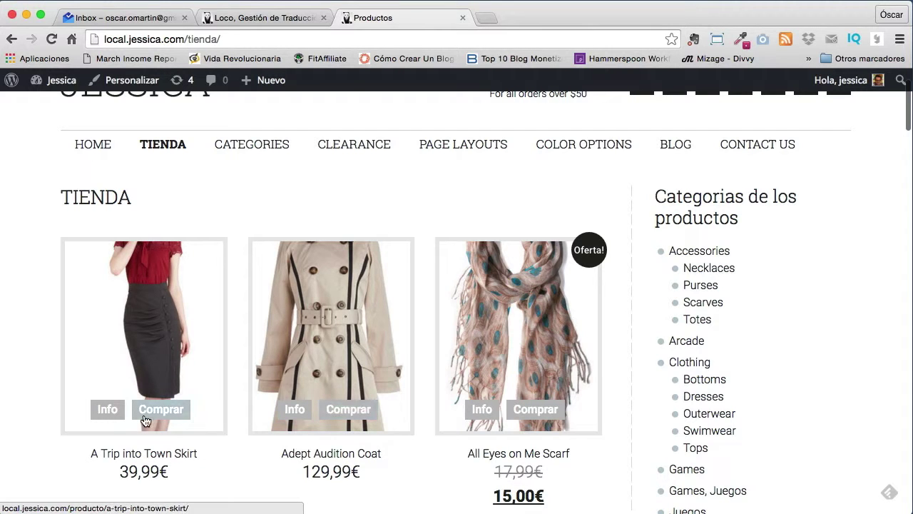
scroll(524, 399, down, 2)
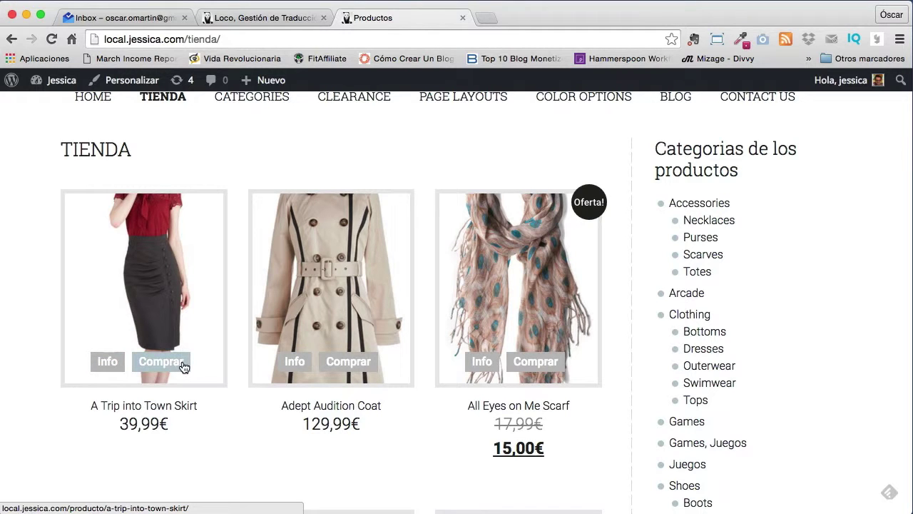
Step: Go back to the Loco Translate editor and clear the "buy" filter from the string list
click(264, 18)
scroll(555, 222, up, 2)
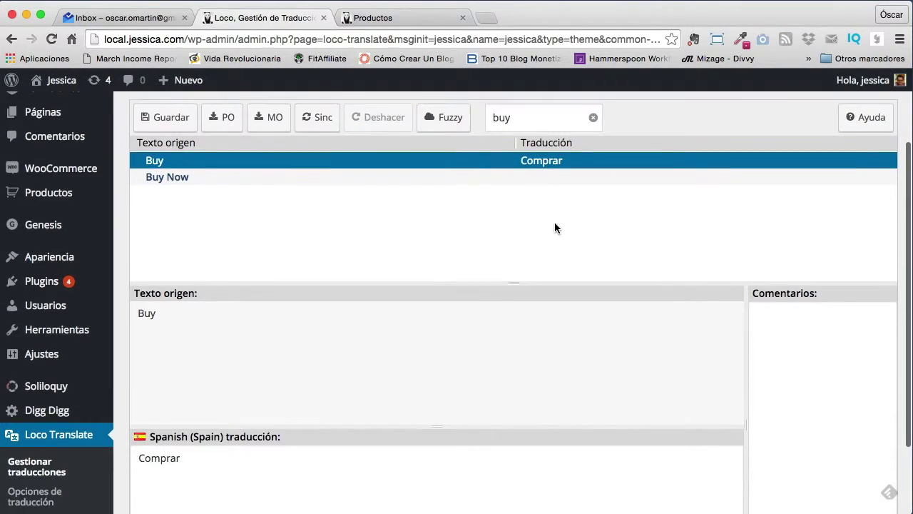
click(593, 132)
scroll(206, 188, up, 5)
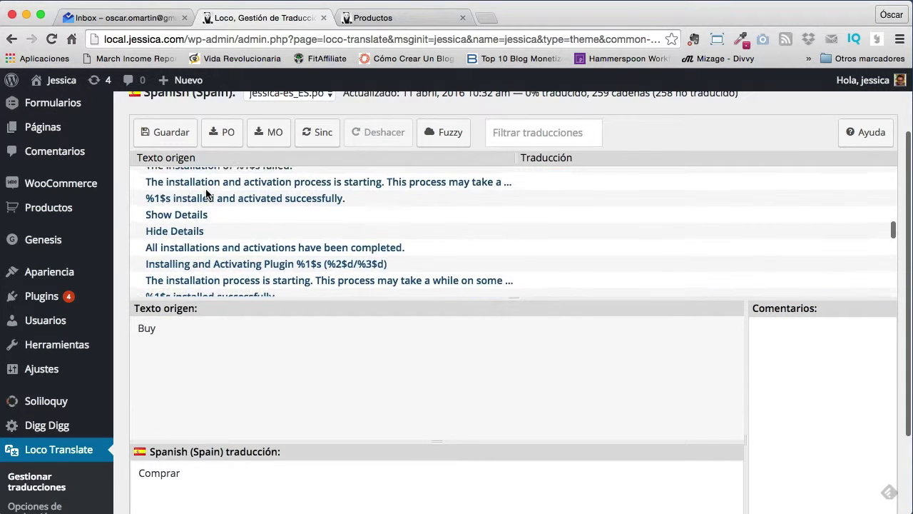
Step: Translate the source string "Hide Details" as "Esconder Detalles"
scroll(184, 256, down, 2)
click(188, 241)
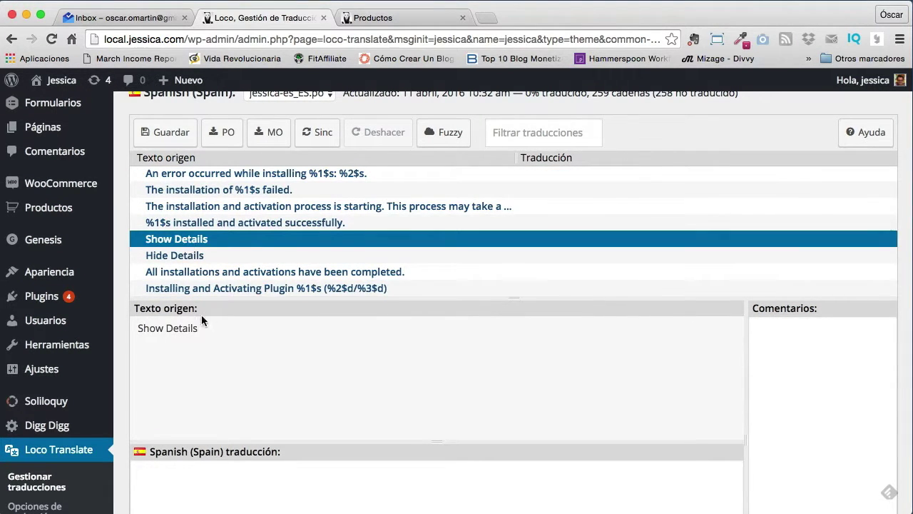
scroll(202, 315, down, 2)
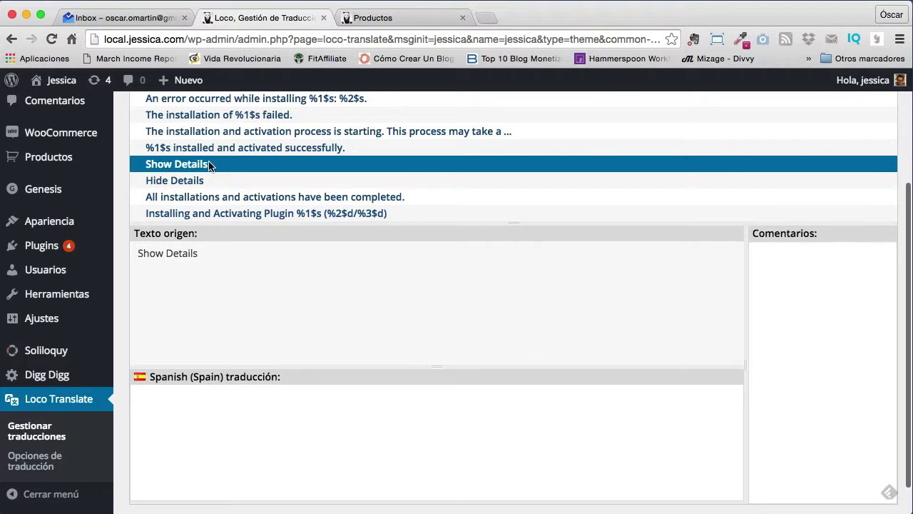
click(187, 183)
click(133, 426)
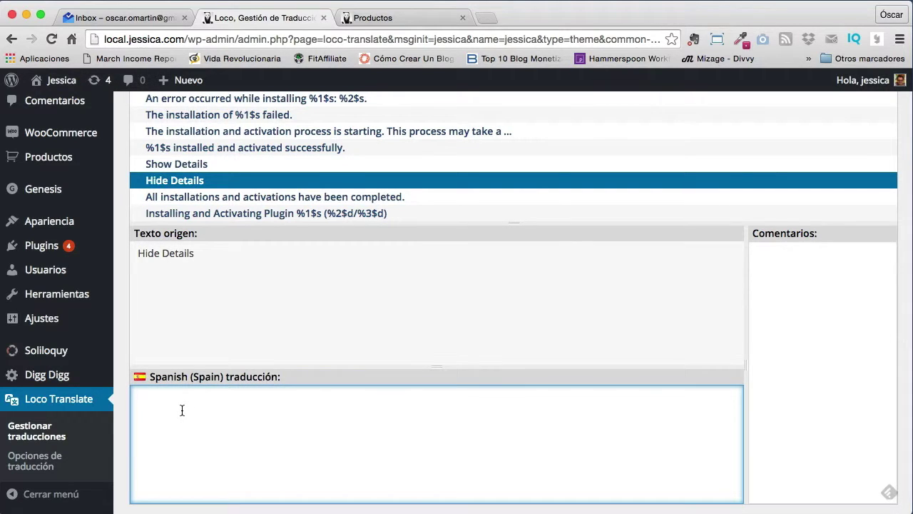
text(Esconder)
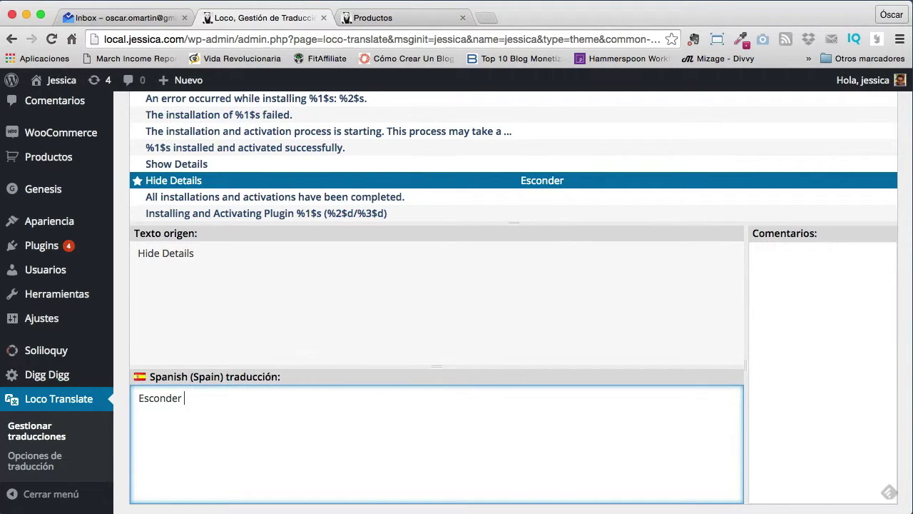
text( Detalles)
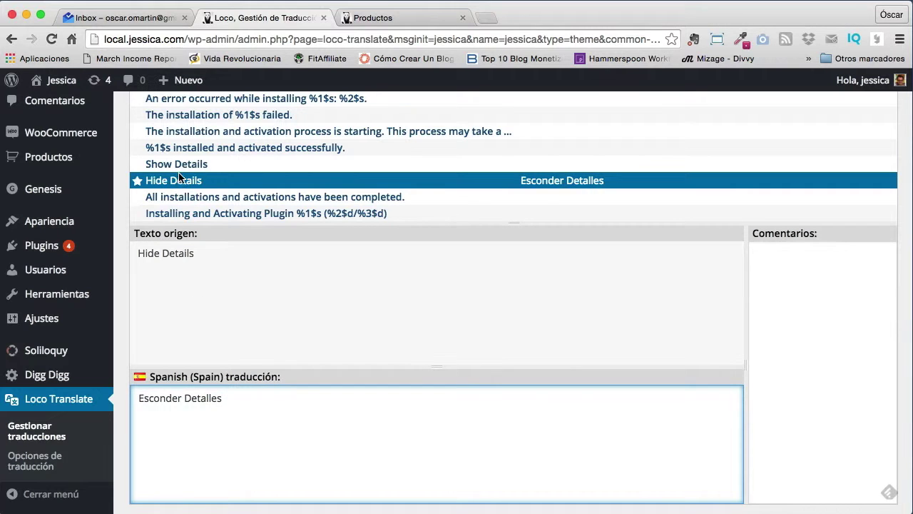
Step: Translate the source string "Show Details" as "Mostra Detalles" and save the translation file
click(179, 167)
click(195, 439)
text(Mostra)
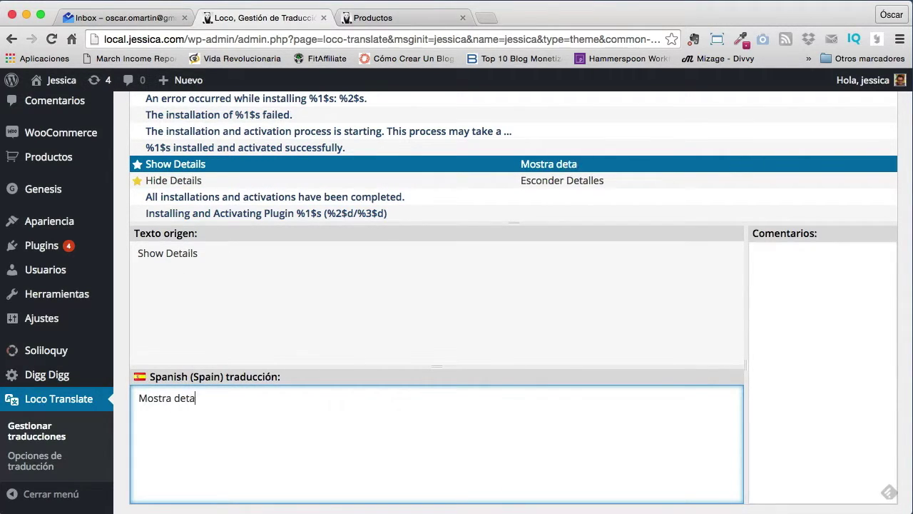
click(181, 398)
key(BackSpace)
text(D)
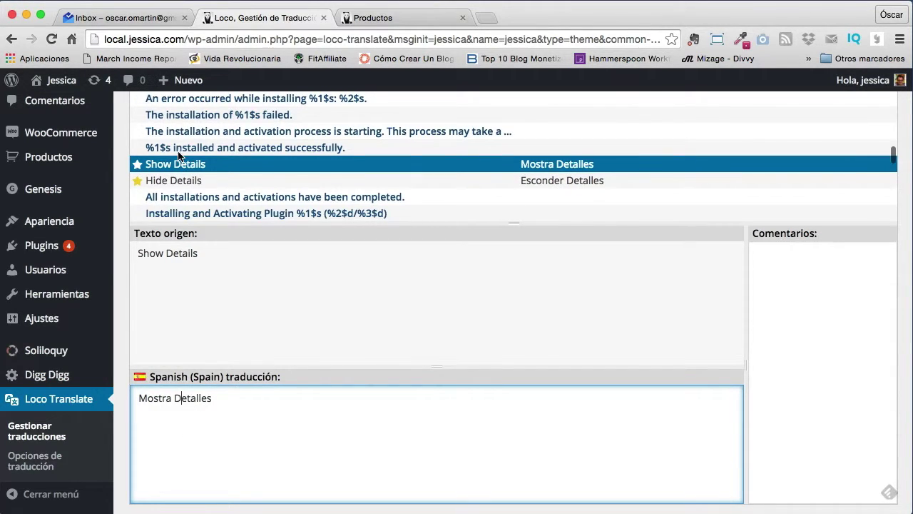
scroll(847, 293, up, 3)
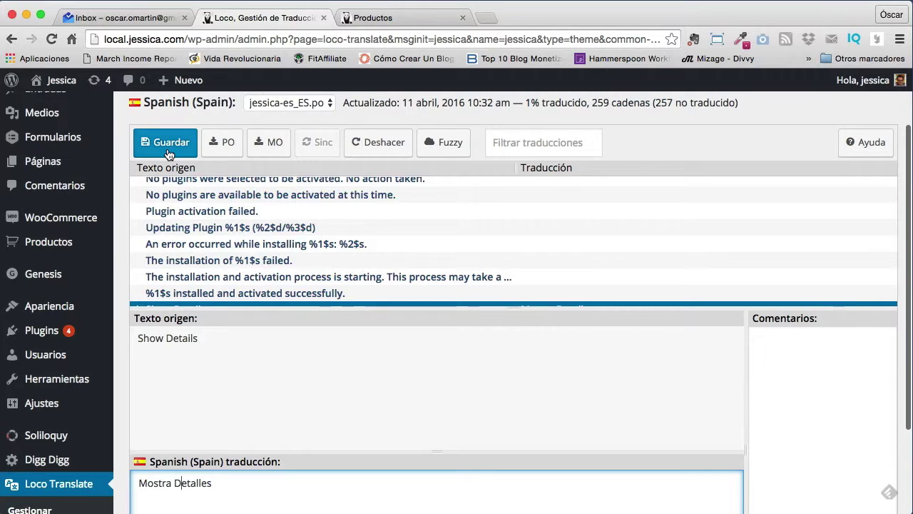
click(167, 152)
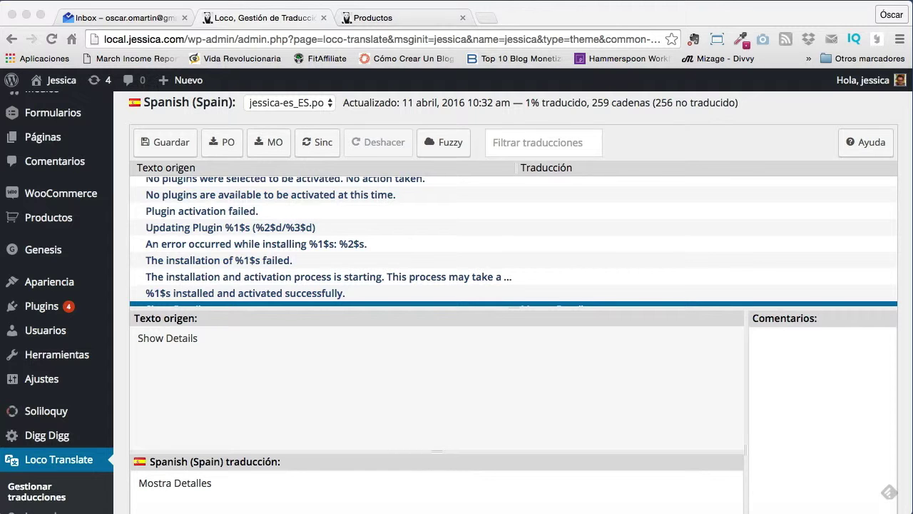
Step: Switch to the site's jessica folder in Finder, widen the window and open wp-content/languages/themes
key(super+Tab)
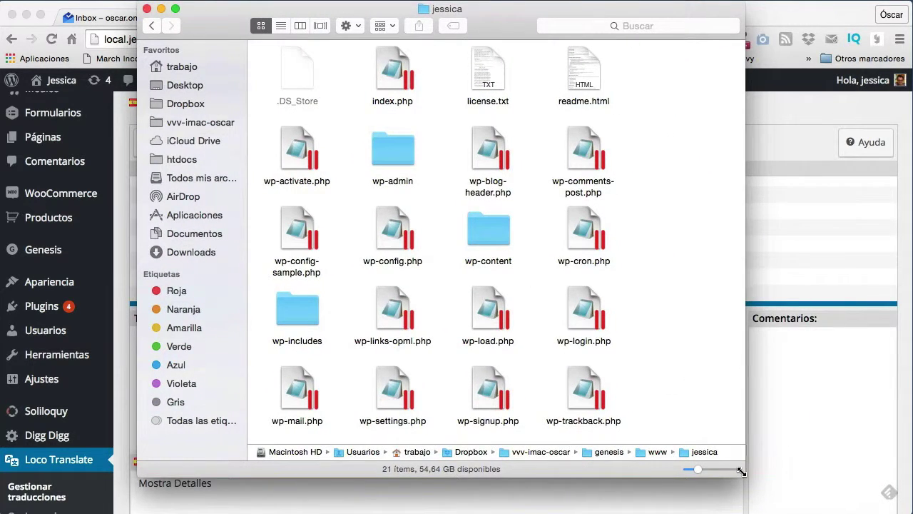
drag(741, 471, 829, 473)
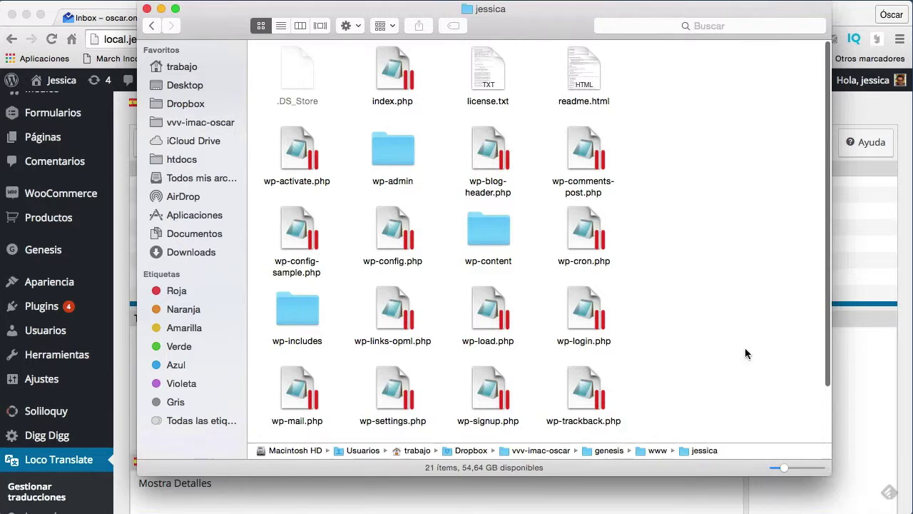
click(488, 236)
double_click(488, 235)
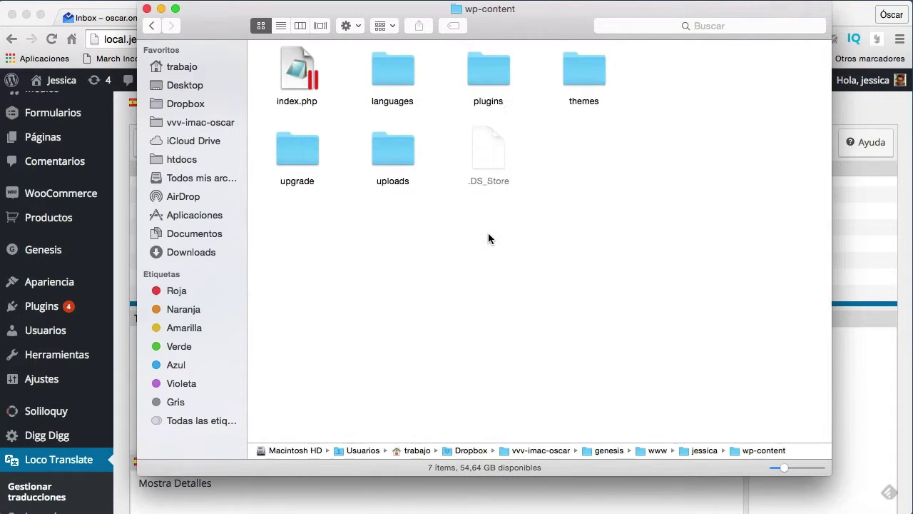
double_click(391, 70)
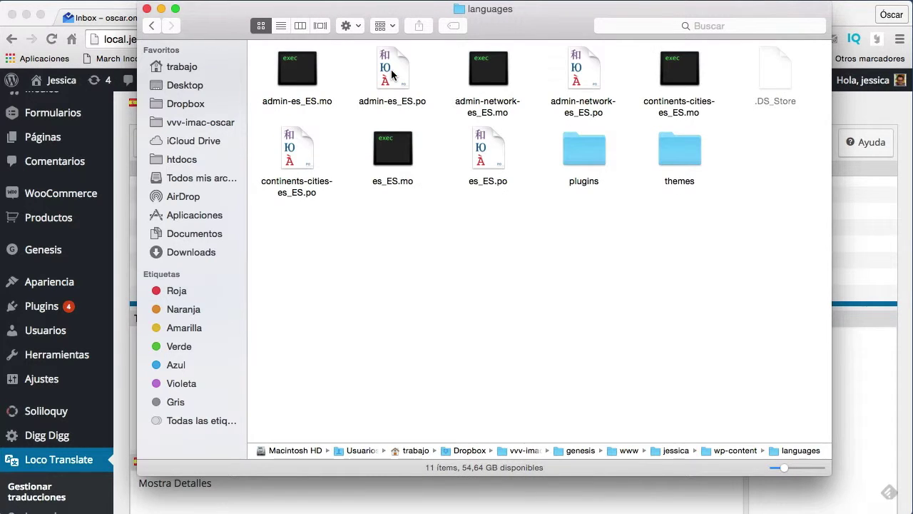
double_click(677, 156)
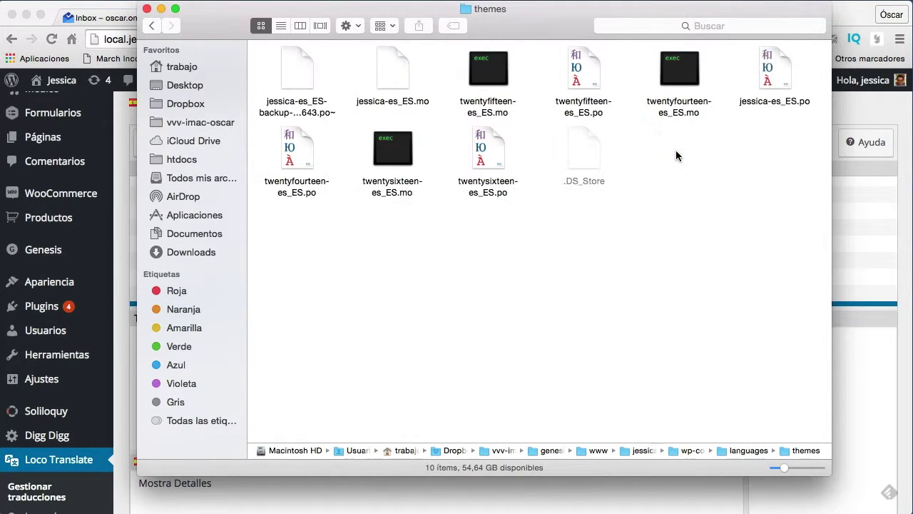
Step: Inspect the jessica-es_ES .mo, .po and backup files, showing the themes folder as a list with modification dates and sizes
click(404, 107)
super+click(308, 84)
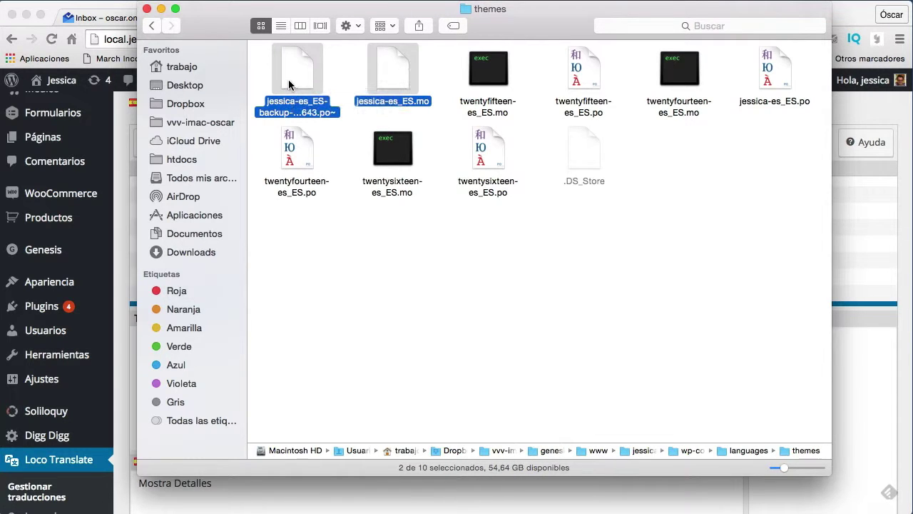
key(super+alt+a)
click(392, 101)
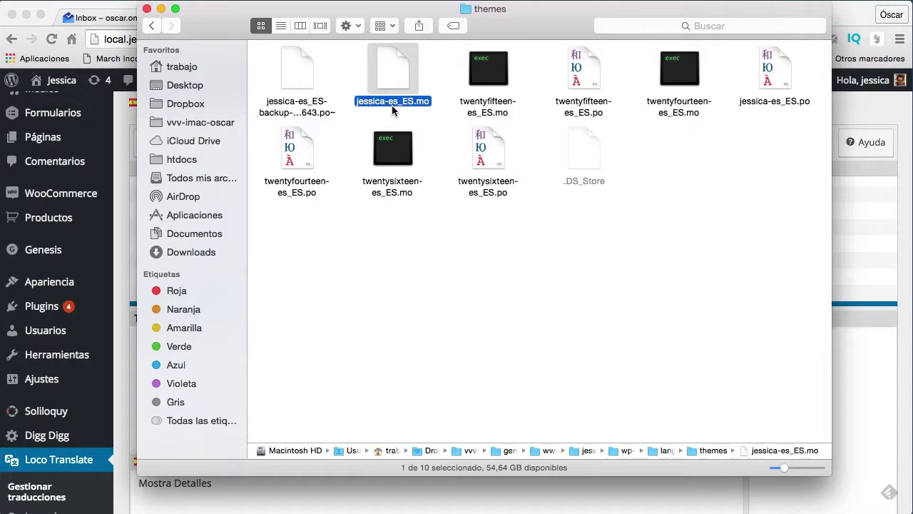
click(772, 104)
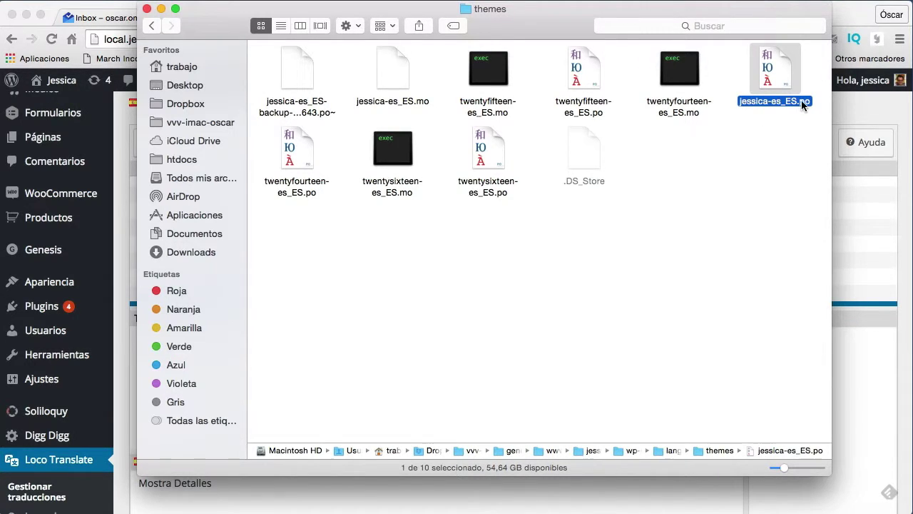
click(396, 100)
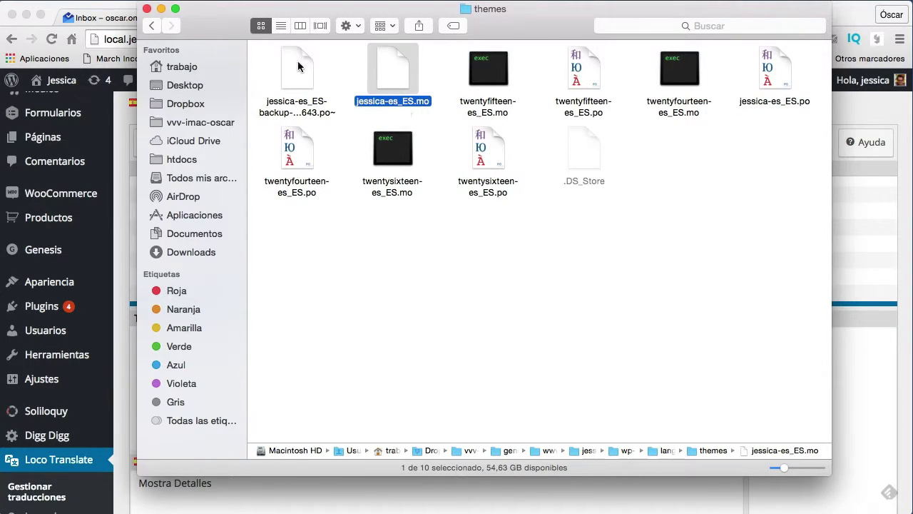
click(281, 25)
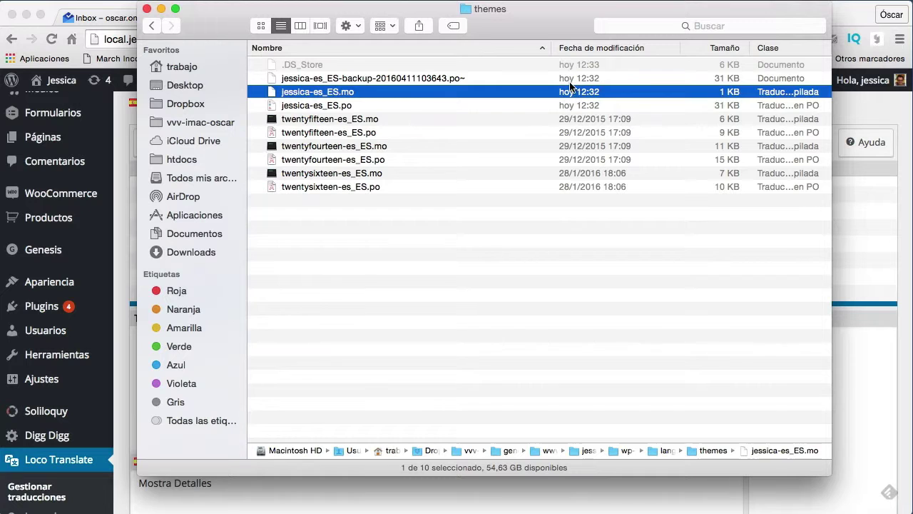
key(Up)
Step: Return to the browser, visit the Jessica site's front page and open its Tienda page to review the product buttons
click(858, 246)
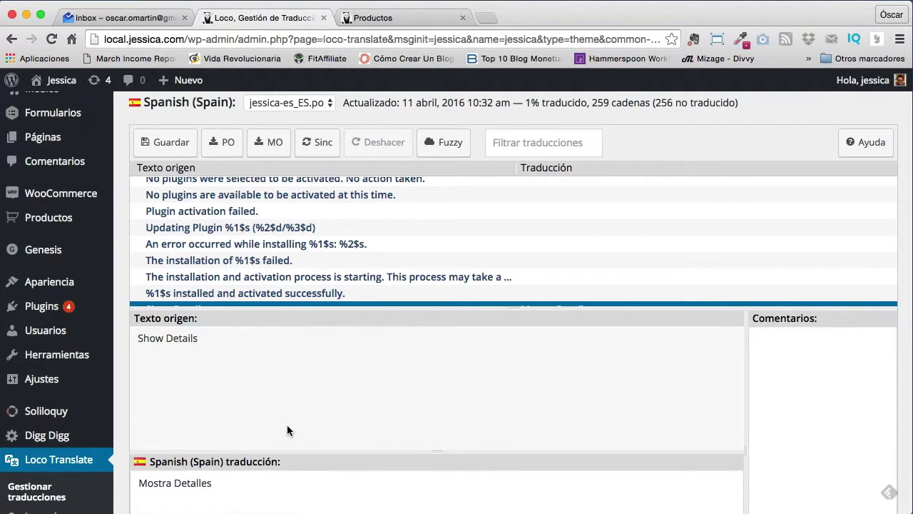
mouse_move(57, 80)
click(57, 105)
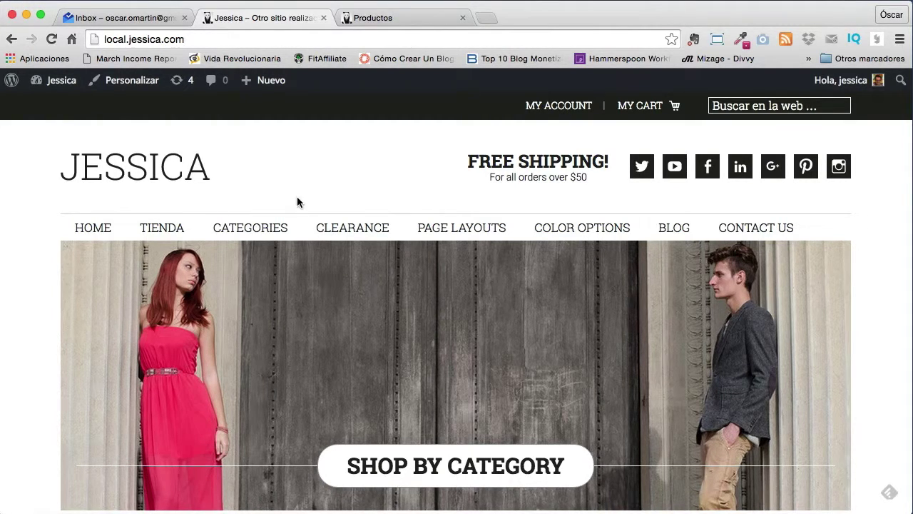
scroll(297, 196, down, 5)
scroll(355, 212, up, 5)
click(169, 226)
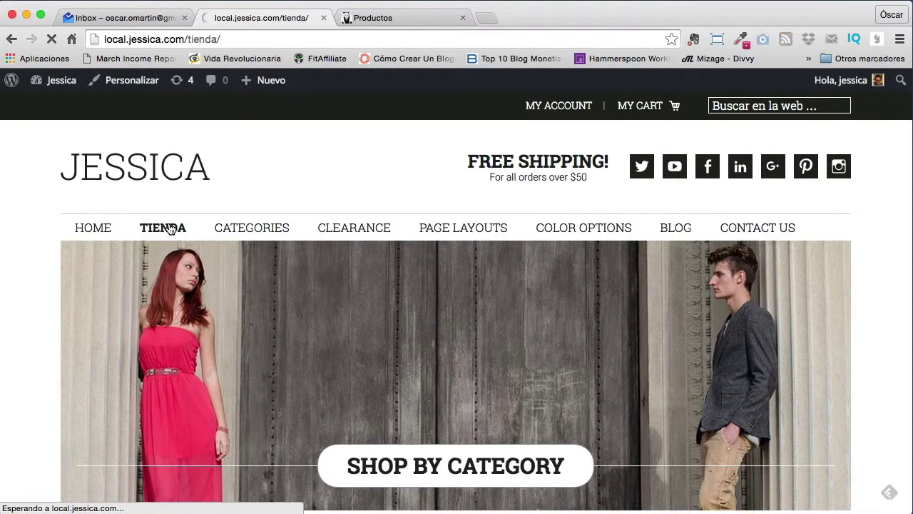
scroll(238, 247, down, 2)
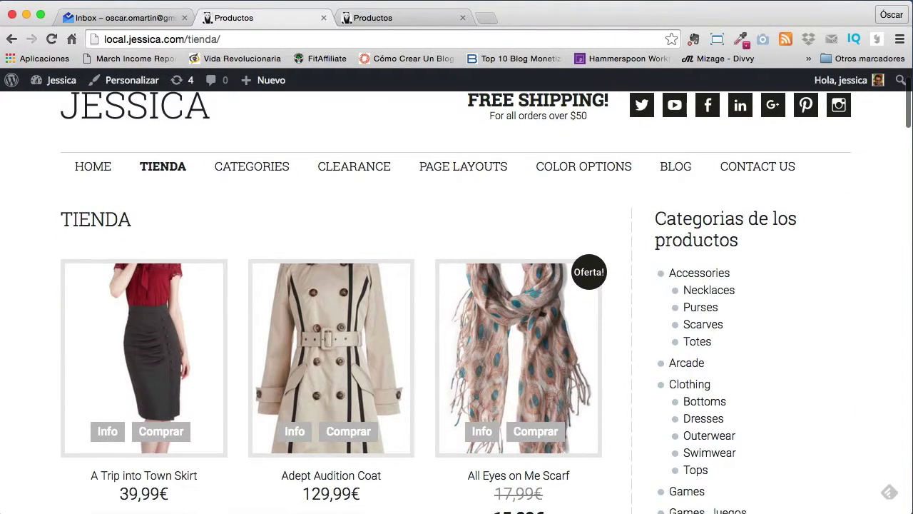